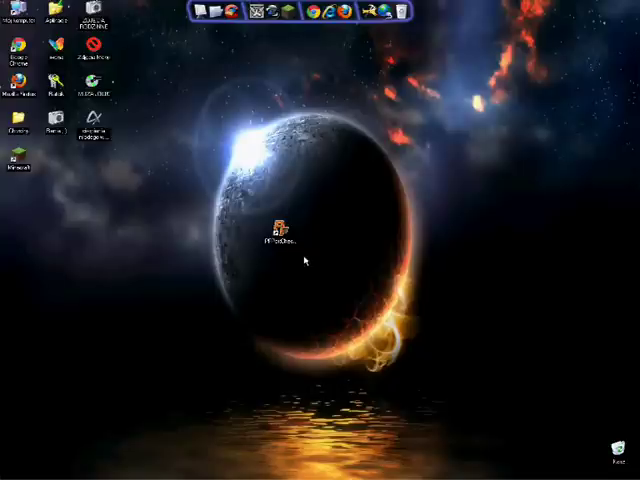
Move the PFPortChecker shortcut slightly right to the wallpaper centre and select it.
drag(281, 232, 317, 232)
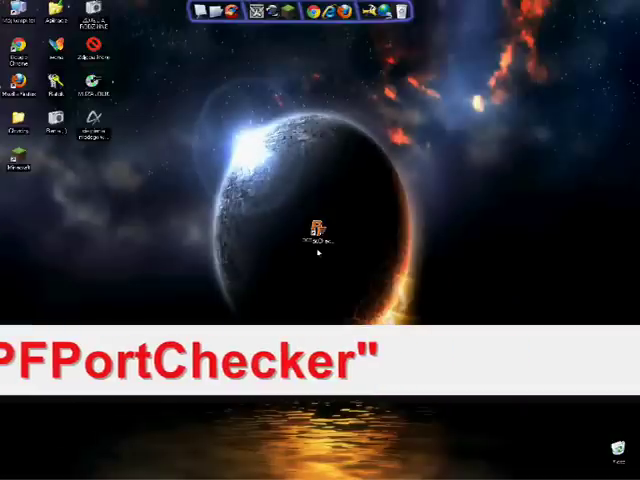
click(319, 240)
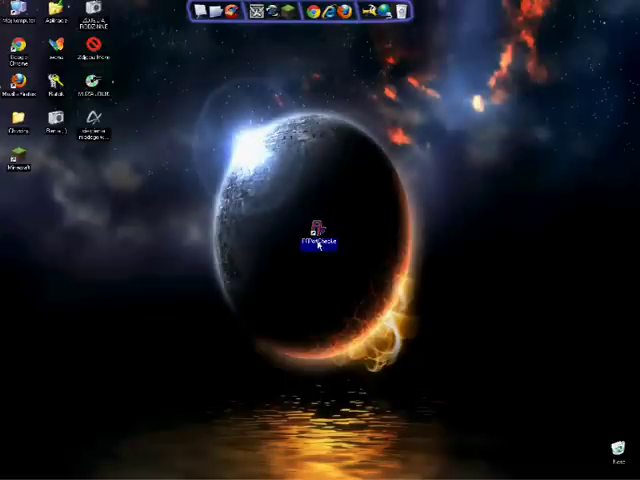
Launch PFPortChecker, centre its window, and select the port number field for a new port.
double_click(319, 243)
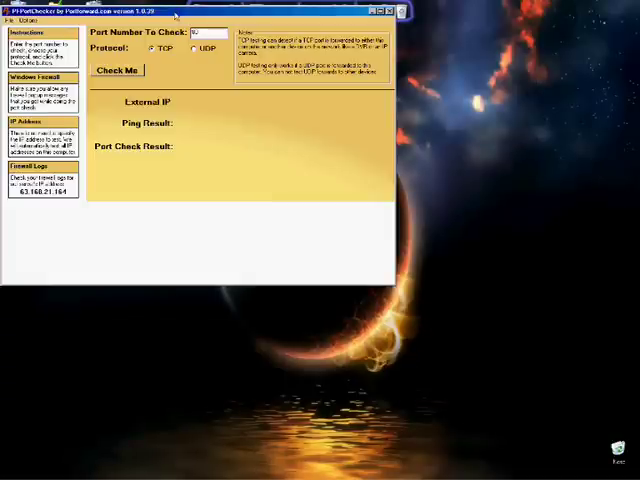
drag(175, 12, 362, 110)
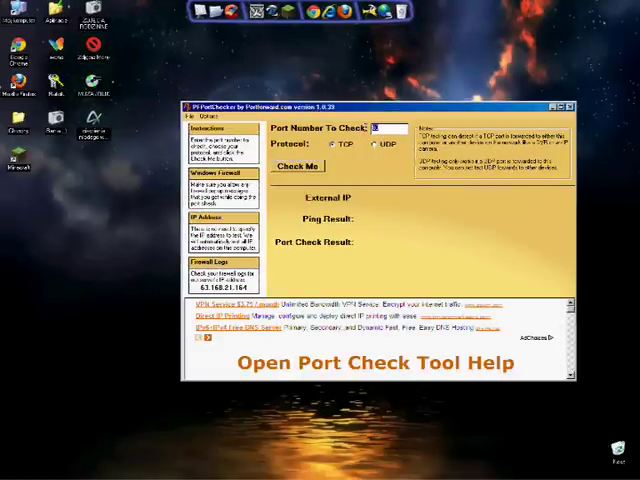
double_click(378, 128)
text(6112)
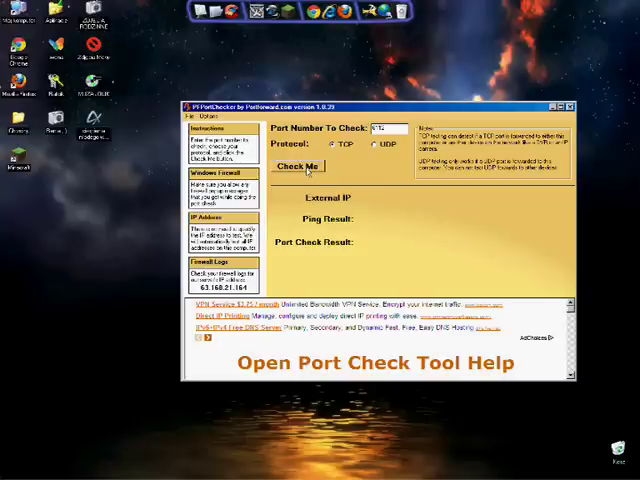
Run the TCP check, which reports the router pingable but the port NOT OPEN, then select the port field.
click(298, 166)
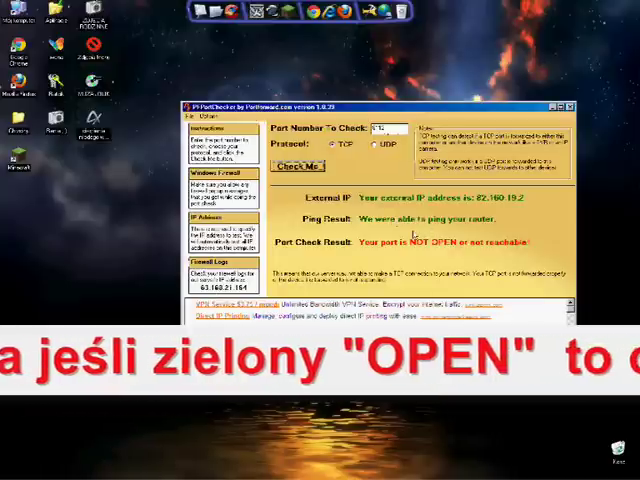
double_click(380, 128)
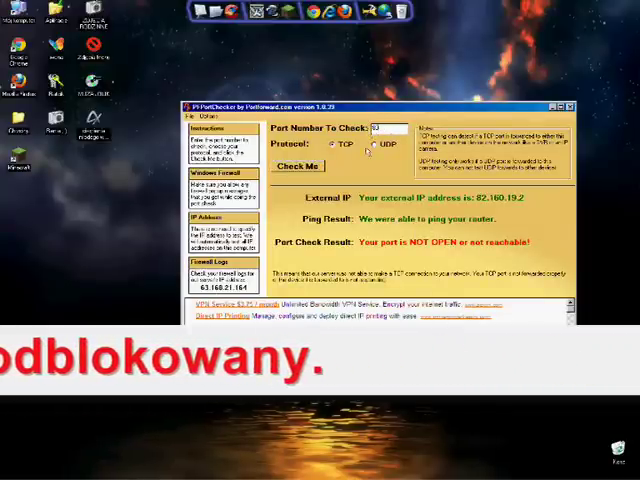
Check the new port, which PFPortChecker reports as OPEN on another device.
click(300, 166)
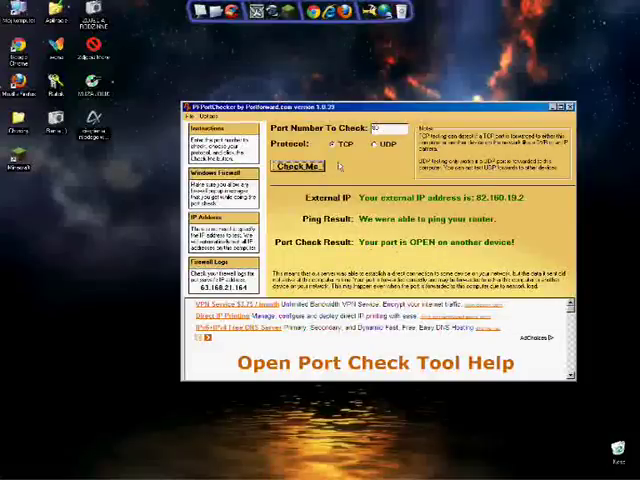
click(570, 108)
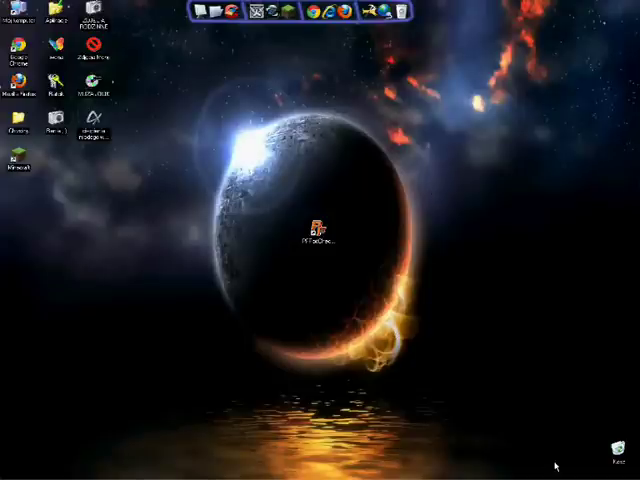